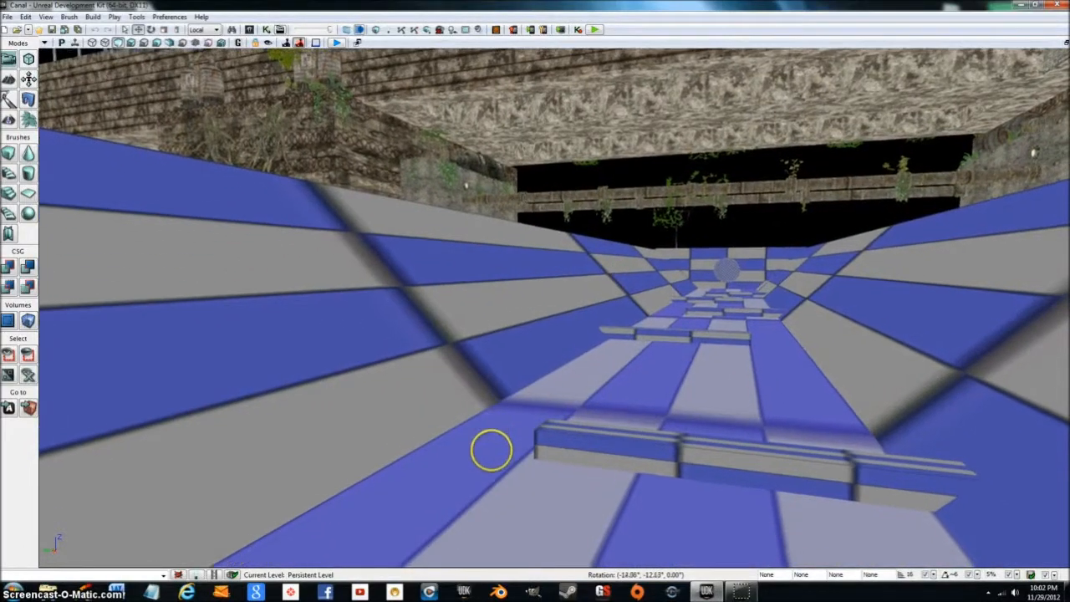
Examine the untextured canal blockout, including its sloped walls, raised floor ledges and the overhead bridge
{"action": "key", "text": "s"}
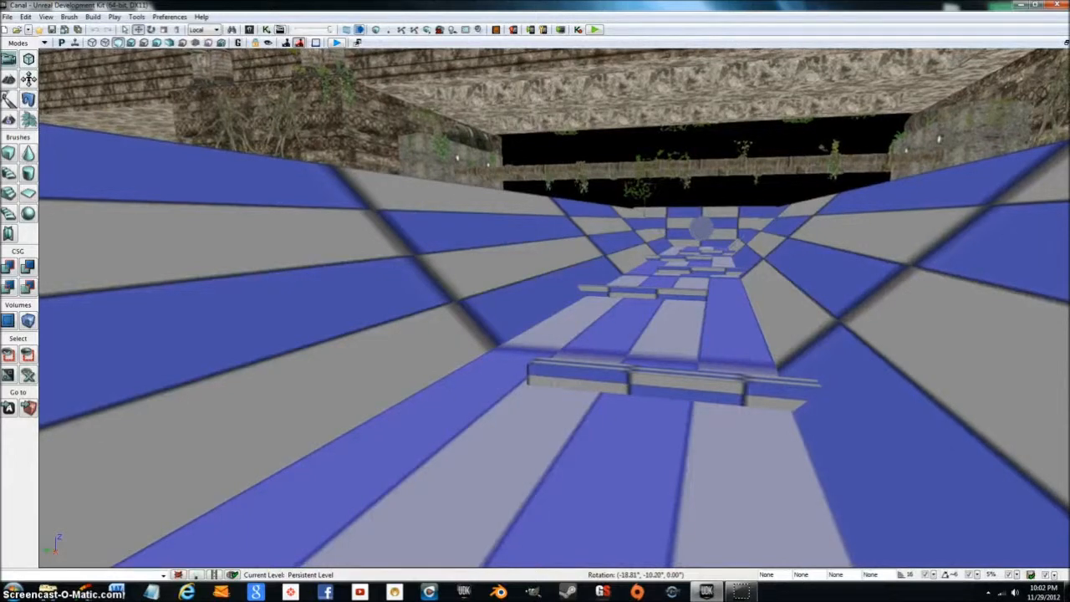
{"action": "right_click_drag", "start_coordinate": [502, 457], "coordinate": [524, 439]}
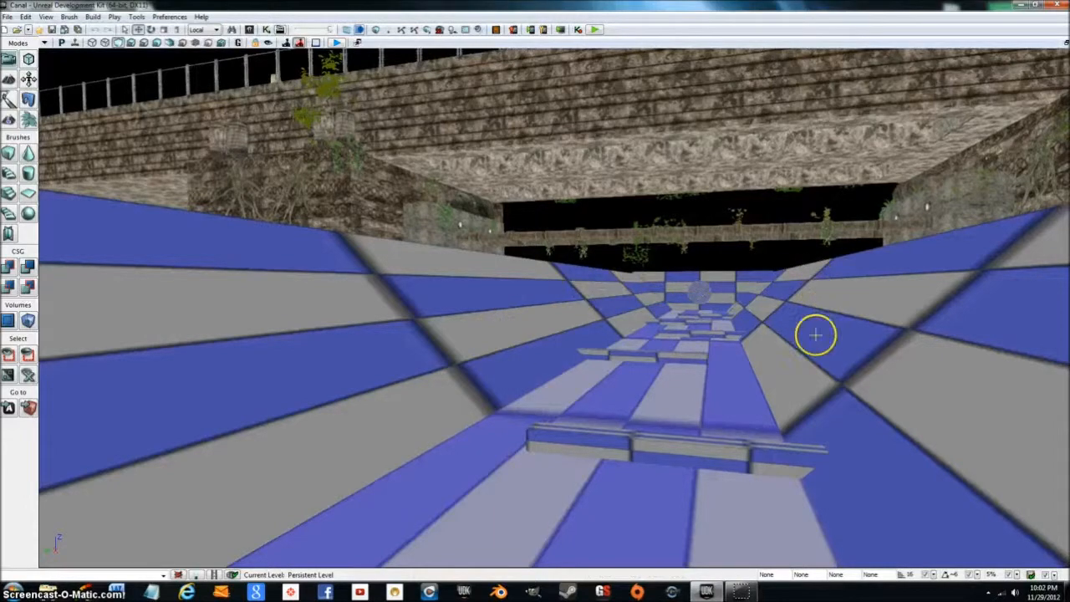
{"action": "right_click_drag", "start_coordinate": [726, 404], "coordinate": [602, 447]}
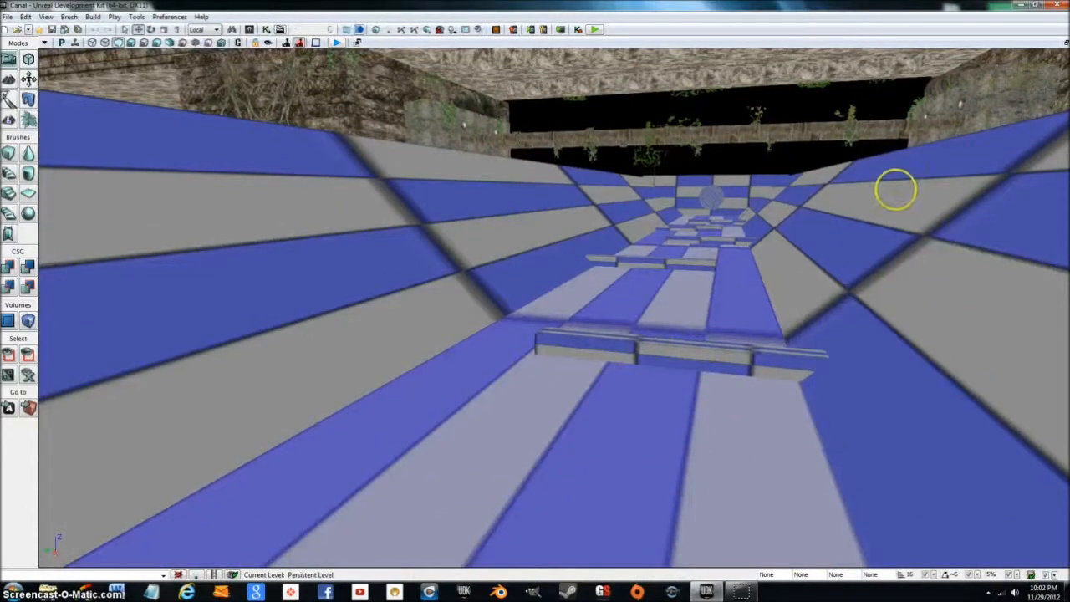
{"action": "right_click_drag", "start_coordinate": [908, 246], "coordinate": [888, 267]}
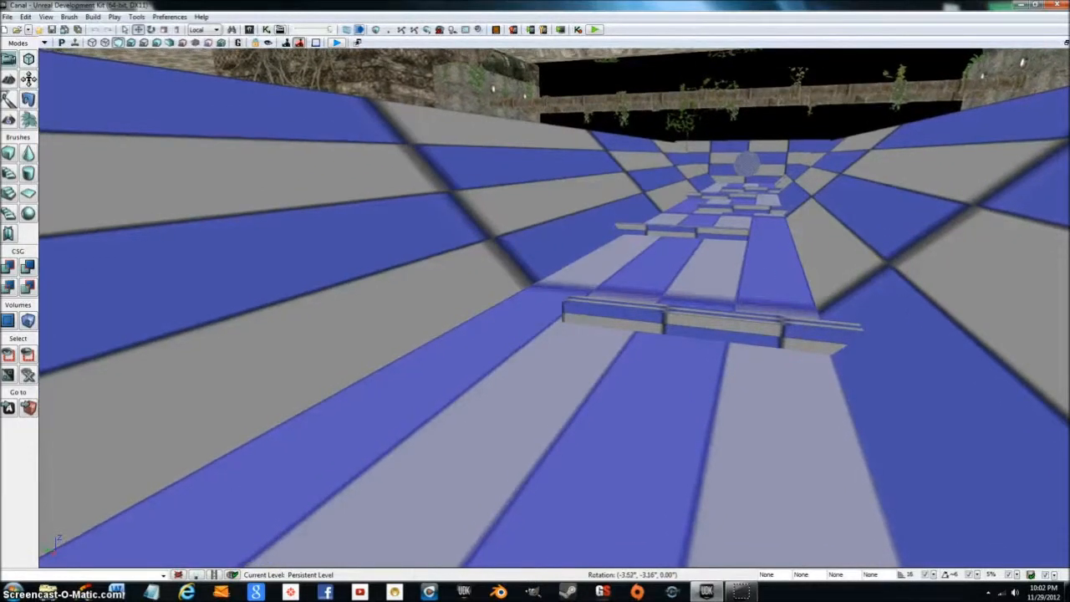
{"action": "right_click_drag", "start_coordinate": [798, 269], "coordinate": [892, 224]}
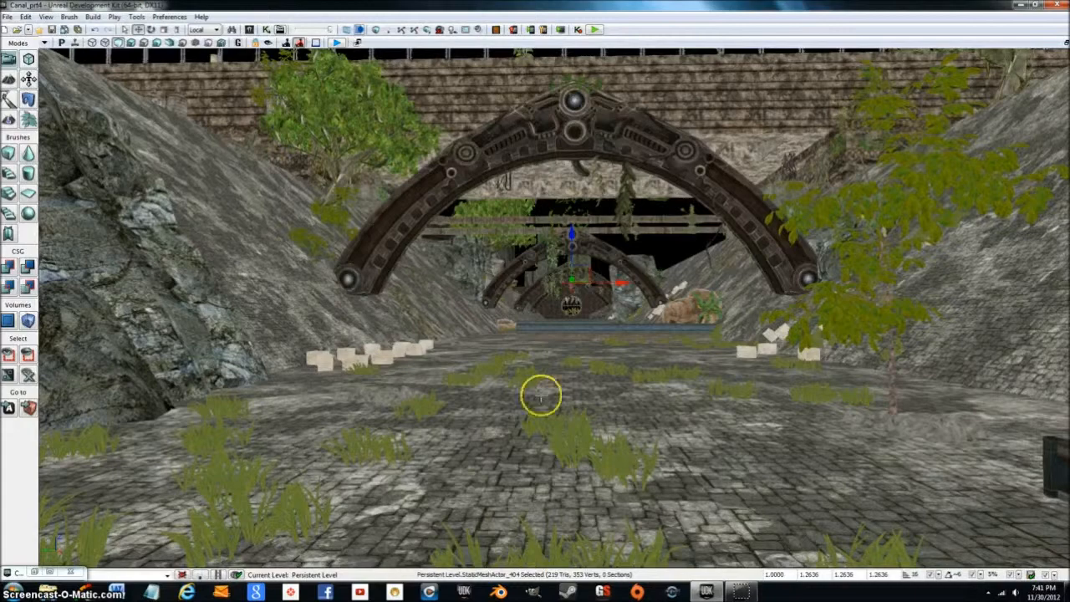
Select the sloped brick wall surface beside the large rock in the decorated canal level
{"action": "right_click_drag", "start_coordinate": [510, 383], "coordinate": [652, 404]}
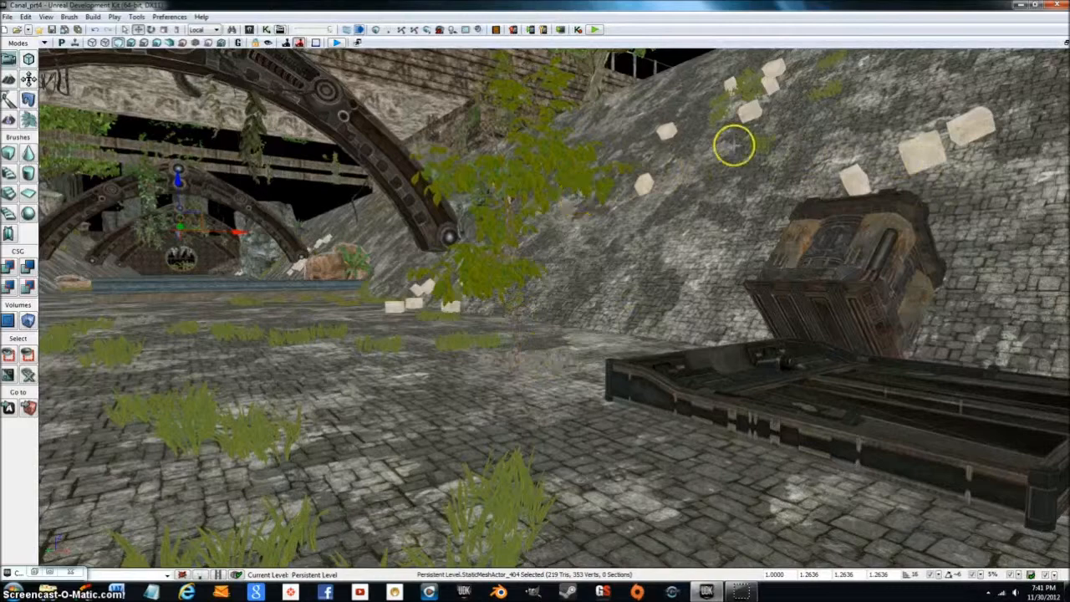
{"action": "right_click_drag", "start_coordinate": [442, 237], "coordinate": [256, 239]}
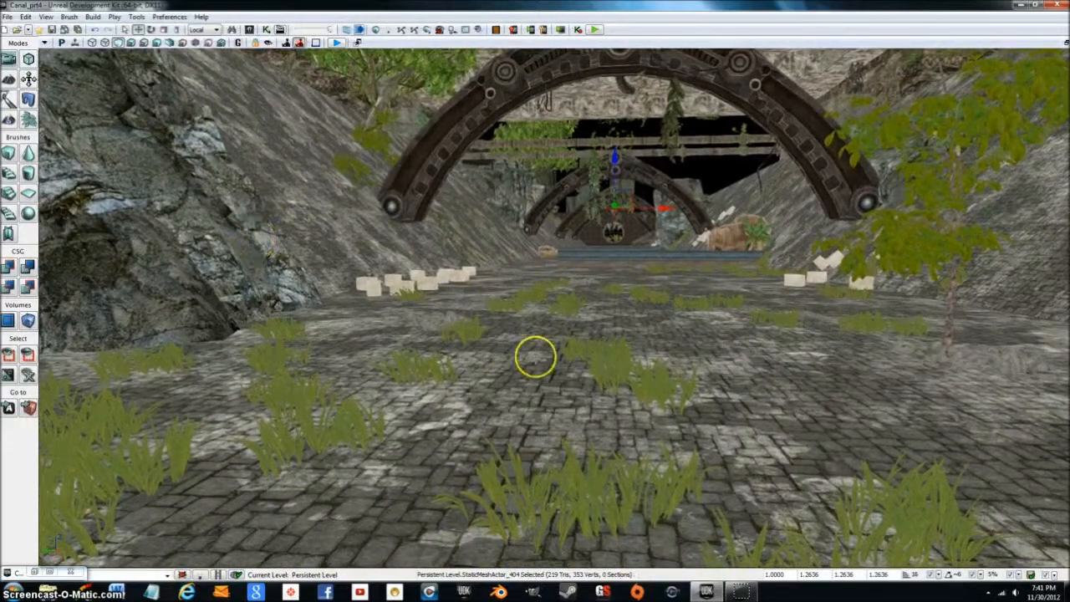
{"action": "right_click", "coordinate": [493, 224]}
{"action": "left_click", "coordinate": [416, 332]}
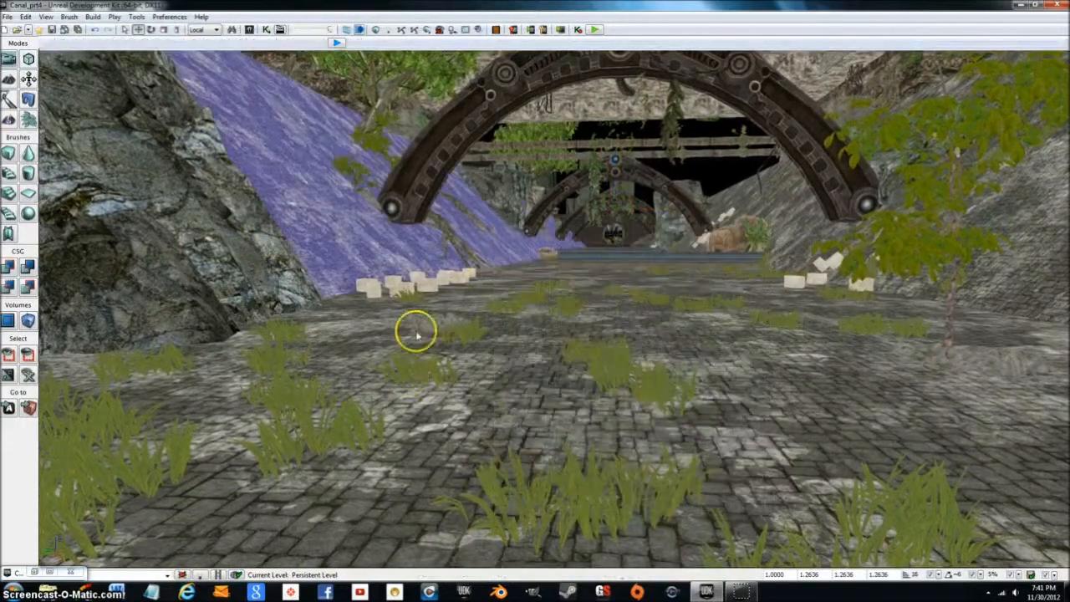
{"action": "right_click", "coordinate": [439, 270]}
{"action": "left_click", "coordinate": [410, 349]}
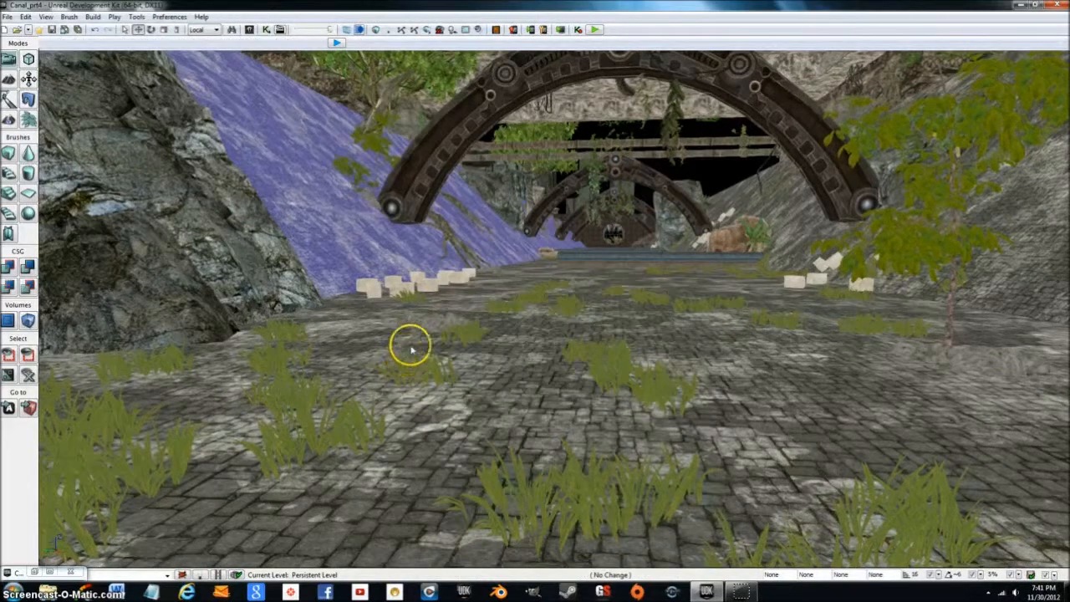
Examine the first canal stretch, covering the metal arches, floor ledges, rocks, plants, scattered stones and the pipes under the bridge
{"action": "right_click_drag", "start_coordinate": [493, 279], "coordinate": [527, 217]}
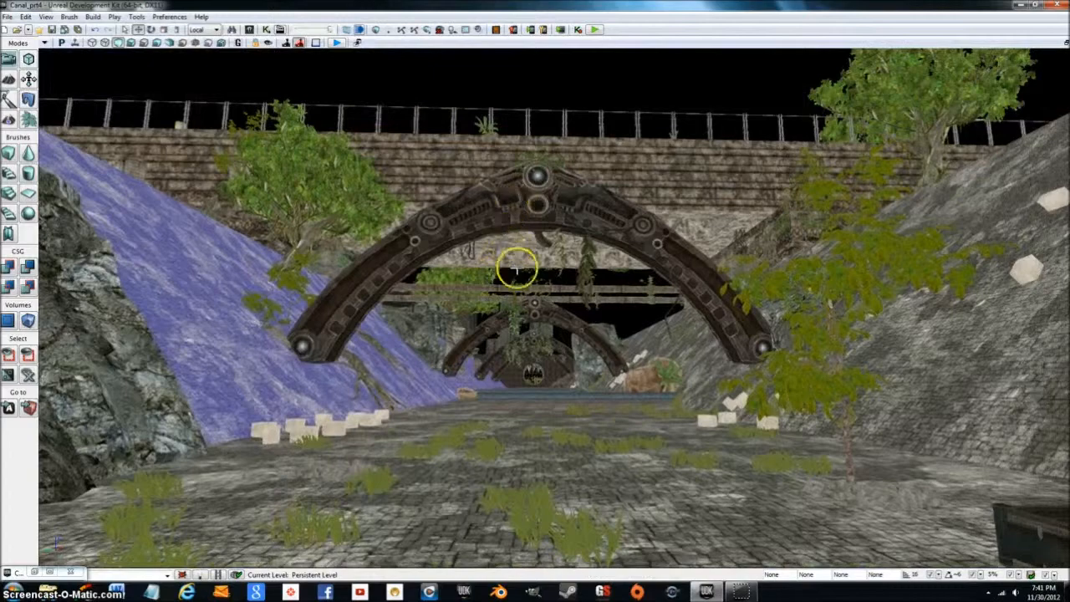
{"action": "right_click_drag", "start_coordinate": [526, 336], "coordinate": [418, 356]}
{"action": "key", "text": "w"}
{"action": "right_click_drag", "start_coordinate": [539, 403], "coordinate": [578, 411]}
{"action": "key", "text": "w"}
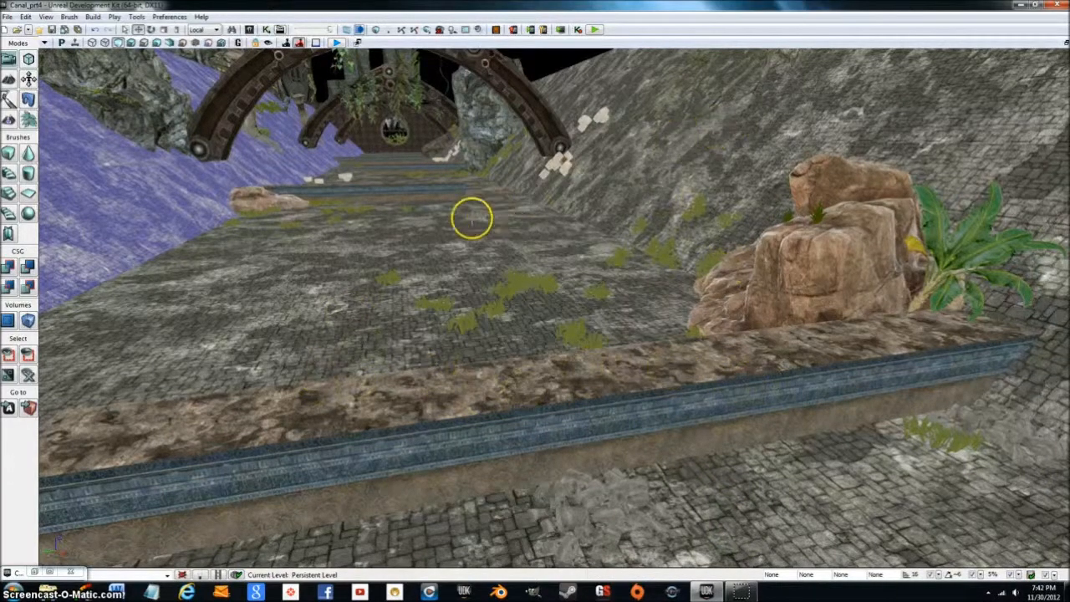
{"action": "right_click_drag", "start_coordinate": [444, 217], "coordinate": [1054, 158]}
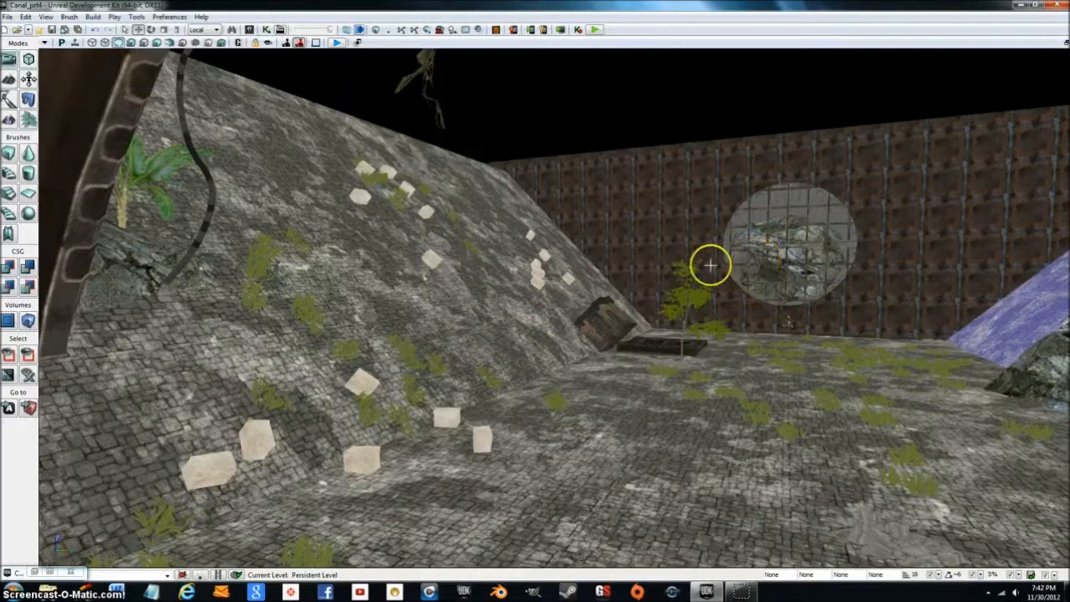
{"action": "right_click_drag", "start_coordinate": [676, 306], "coordinate": [483, 360]}
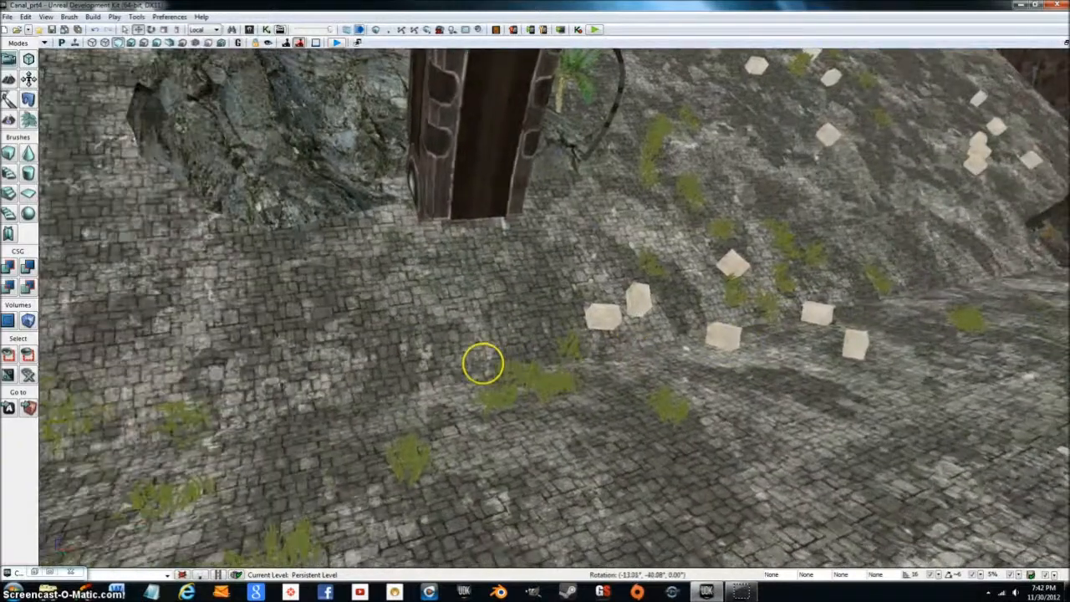
{"action": "right_click_drag", "start_coordinate": [362, 356], "coordinate": [341, 306]}
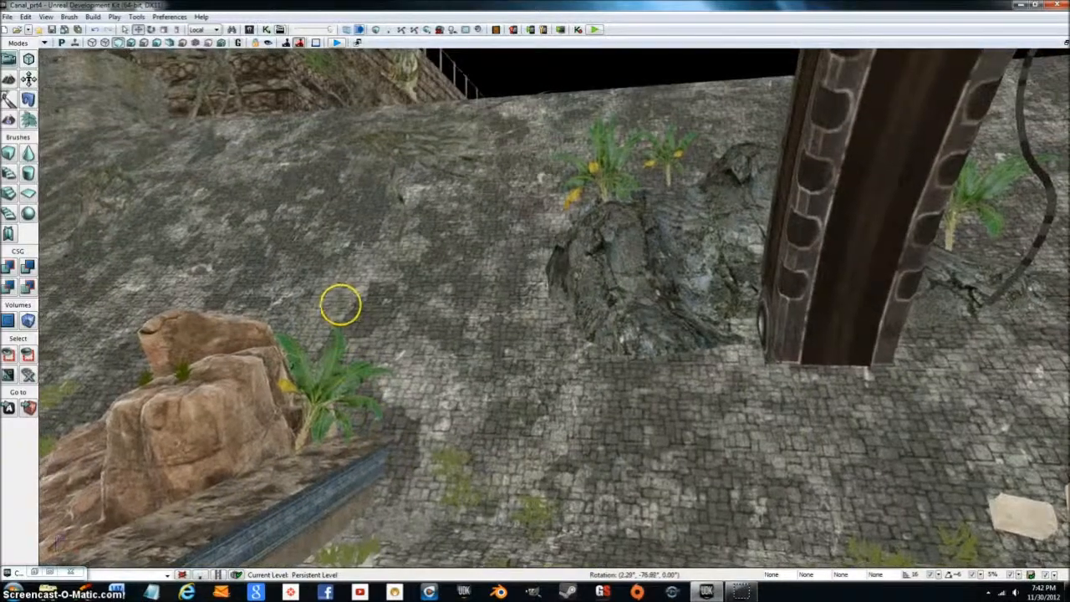
{"action": "right_click_drag", "start_coordinate": [632, 301], "coordinate": [505, 252]}
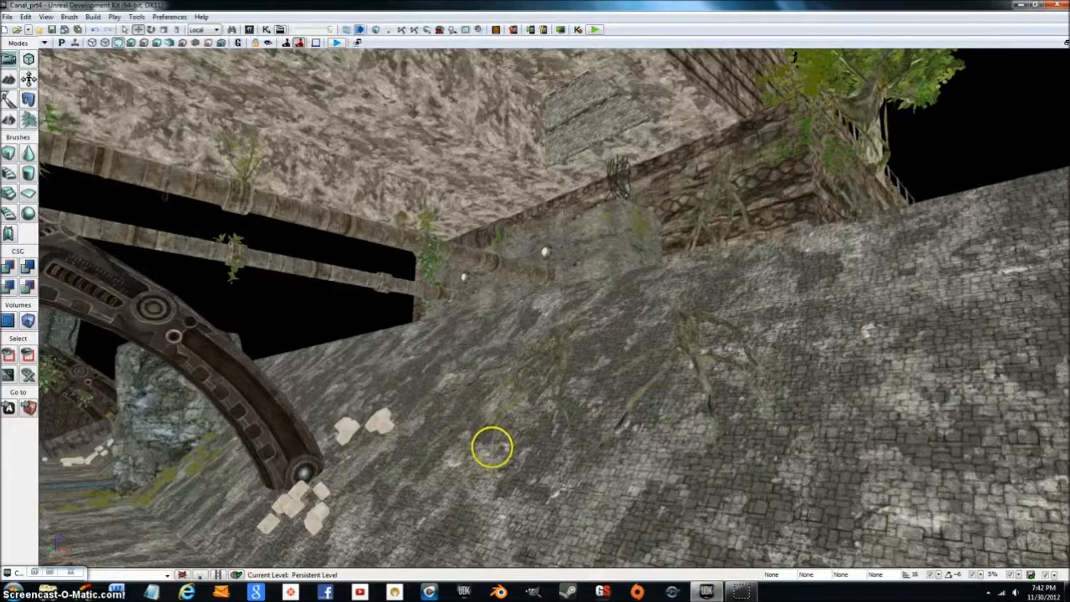
{"action": "right_click_drag", "start_coordinate": [491, 448], "coordinate": [236, 470]}
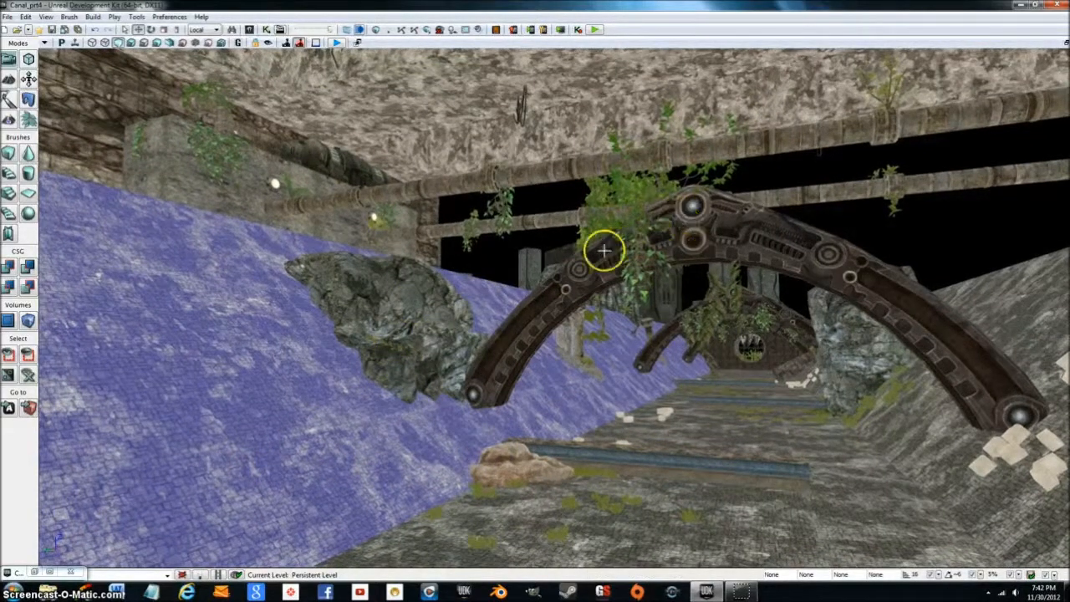
Examine the far canal stretch, covering the leaning pillars, fallen tank, rusty barrels beside the alcove and the round grated opening in the end wall
{"action": "right_click_drag", "start_coordinate": [769, 277], "coordinate": [688, 305]}
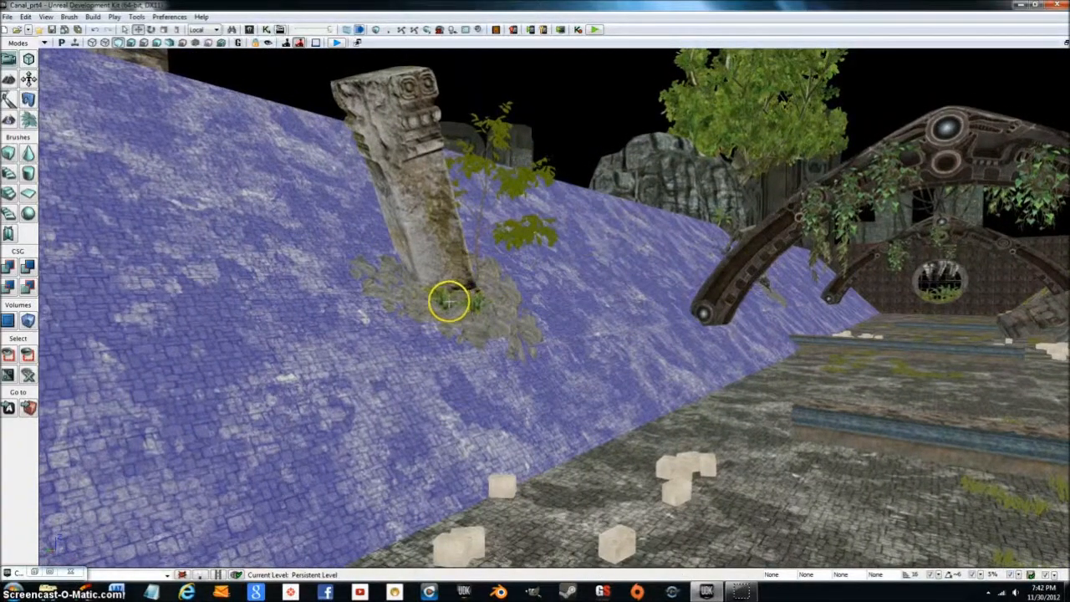
{"action": "right_click_drag", "start_coordinate": [452, 302], "coordinate": [458, 302]}
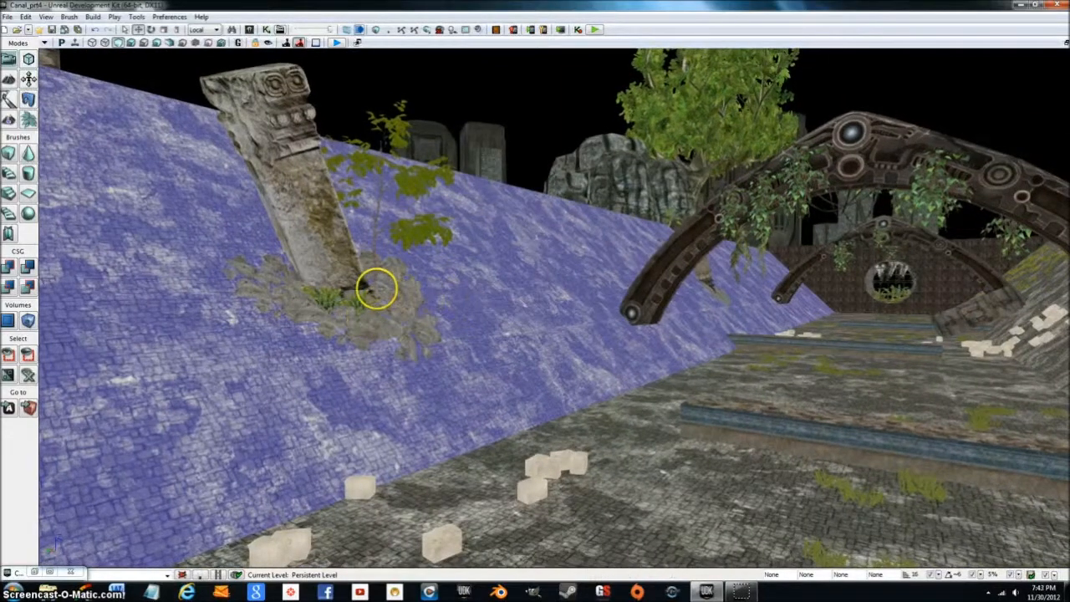
{"action": "right_click_drag", "start_coordinate": [491, 289], "coordinate": [592, 279]}
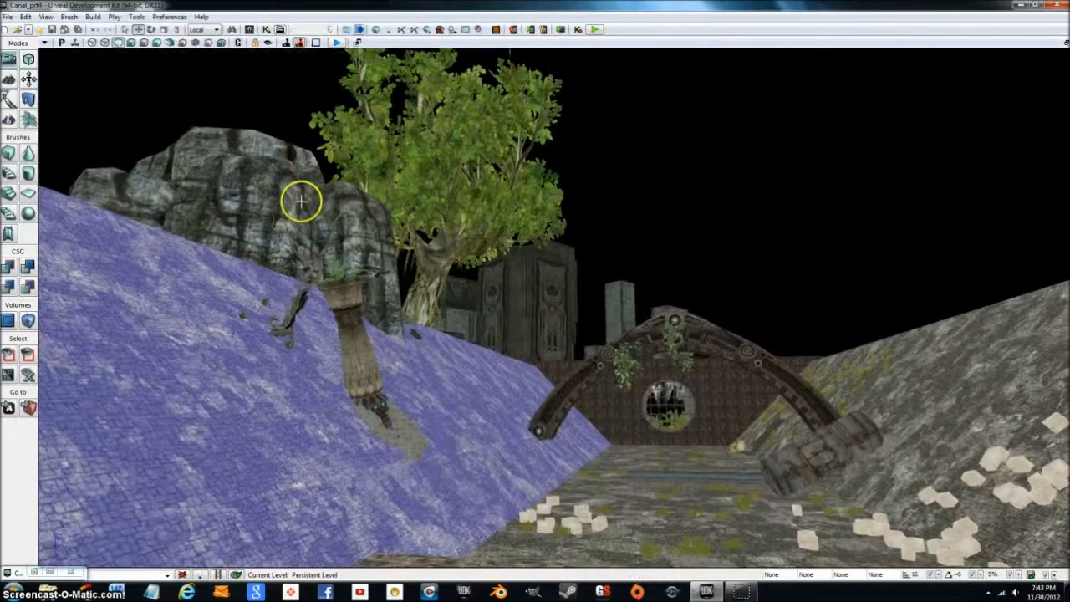
{"action": "right_click_drag", "start_coordinate": [461, 327], "coordinate": [502, 423]}
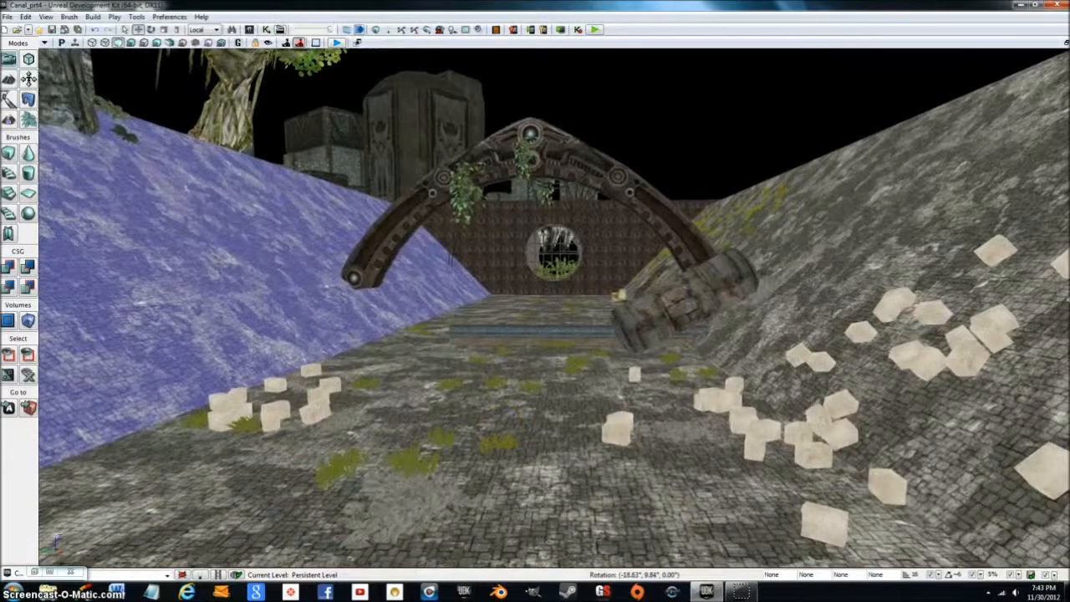
{"action": "right_click_drag", "start_coordinate": [502, 423], "coordinate": [521, 436]}
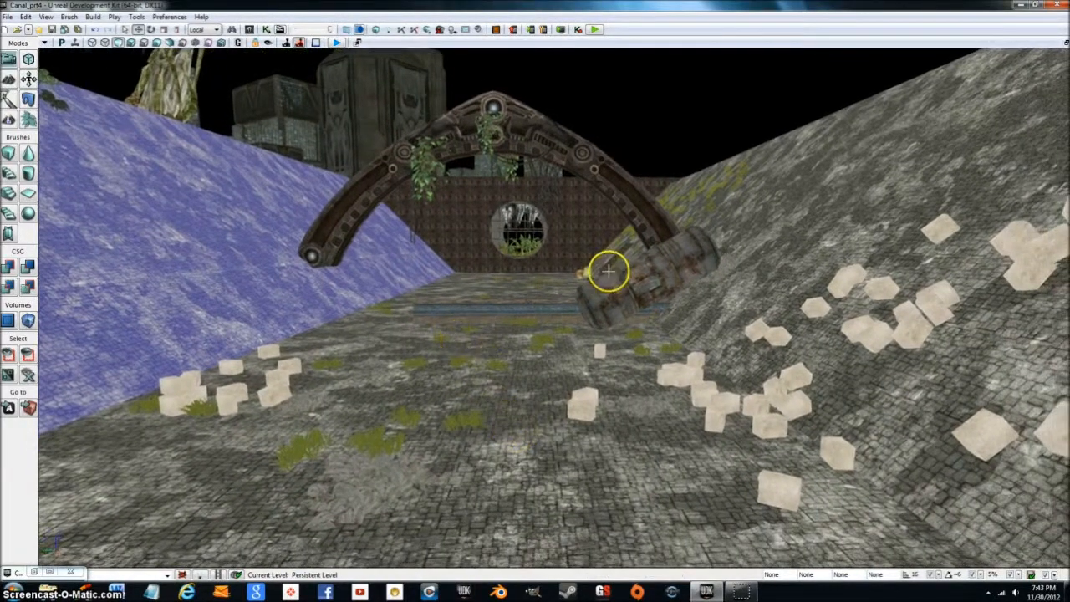
{"action": "right_click_drag", "start_coordinate": [662, 303], "coordinate": [711, 280]}
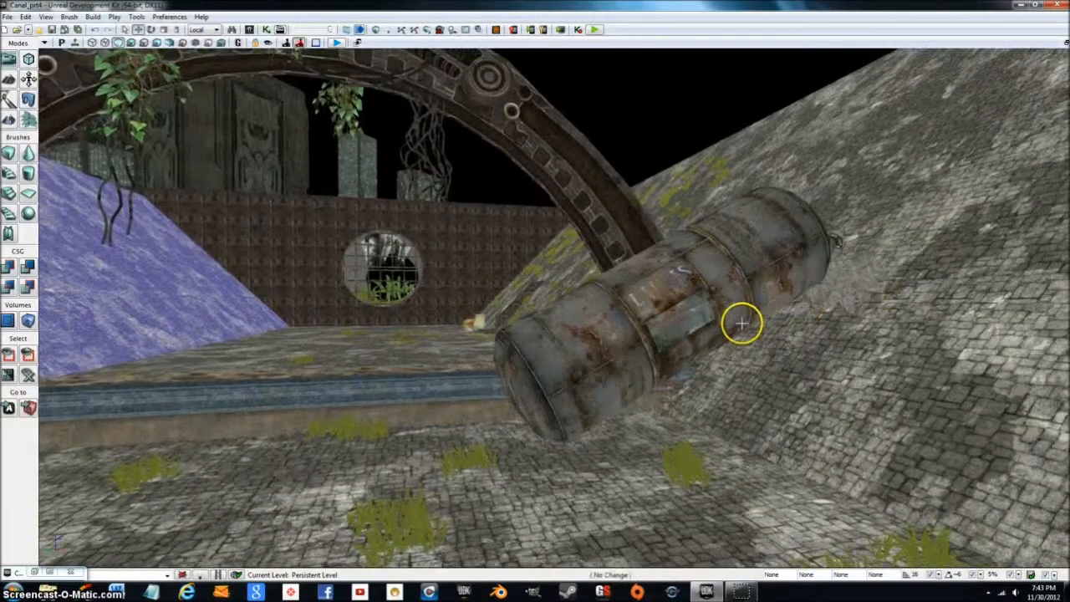
{"action": "right_click_drag", "start_coordinate": [741, 323], "coordinate": [799, 272]}
{"action": "right_click_drag", "start_coordinate": [626, 193], "coordinate": [964, 266]}
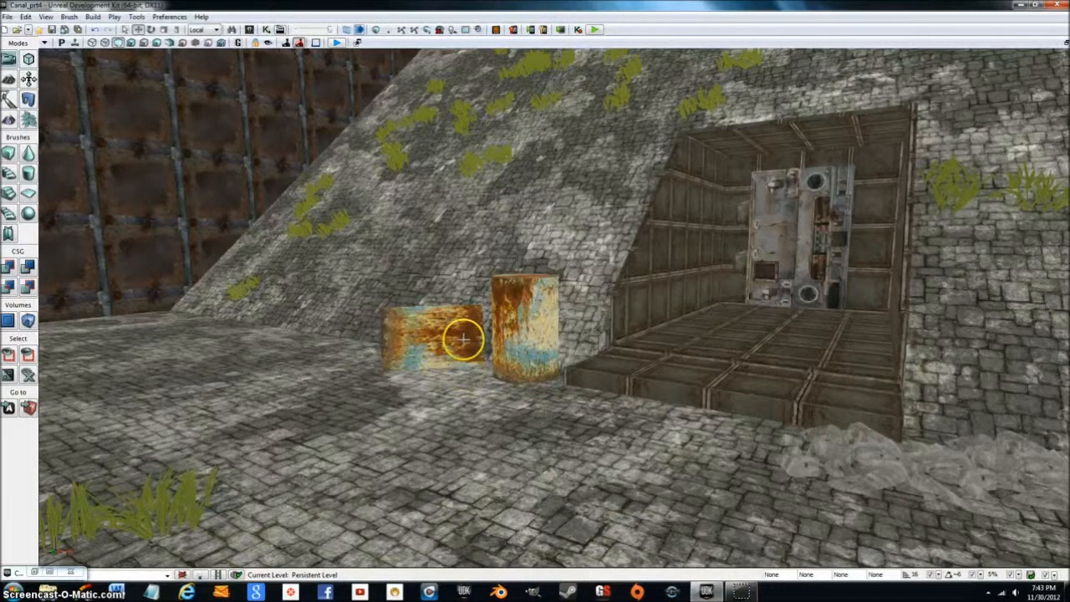
{"action": "right_click_drag", "start_coordinate": [282, 320], "coordinate": [109, 310]}
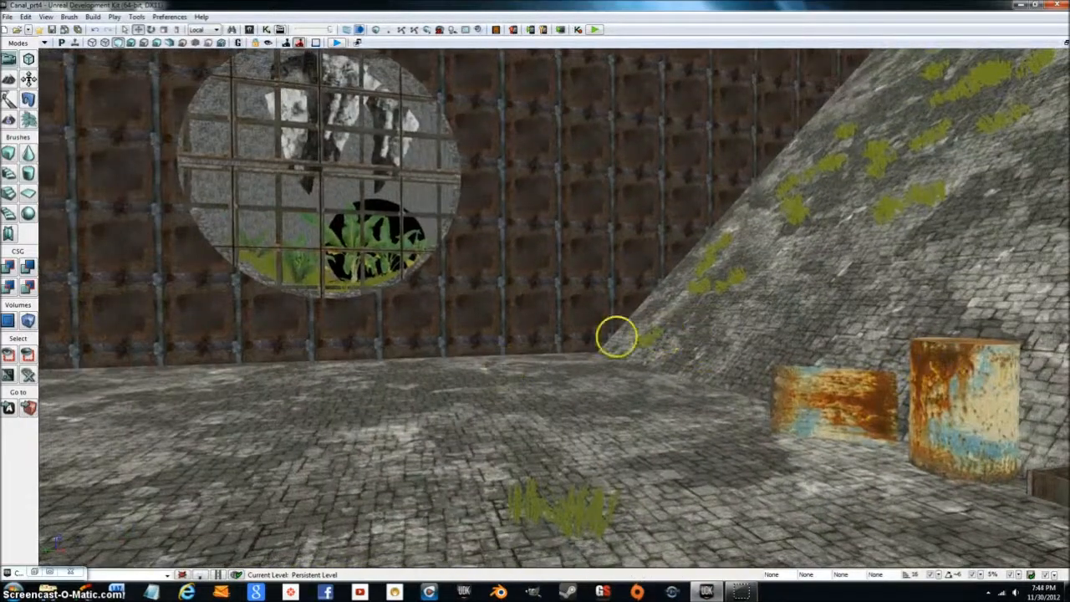
{"action": "right_click_drag", "start_coordinate": [516, 326], "coordinate": [443, 325]}
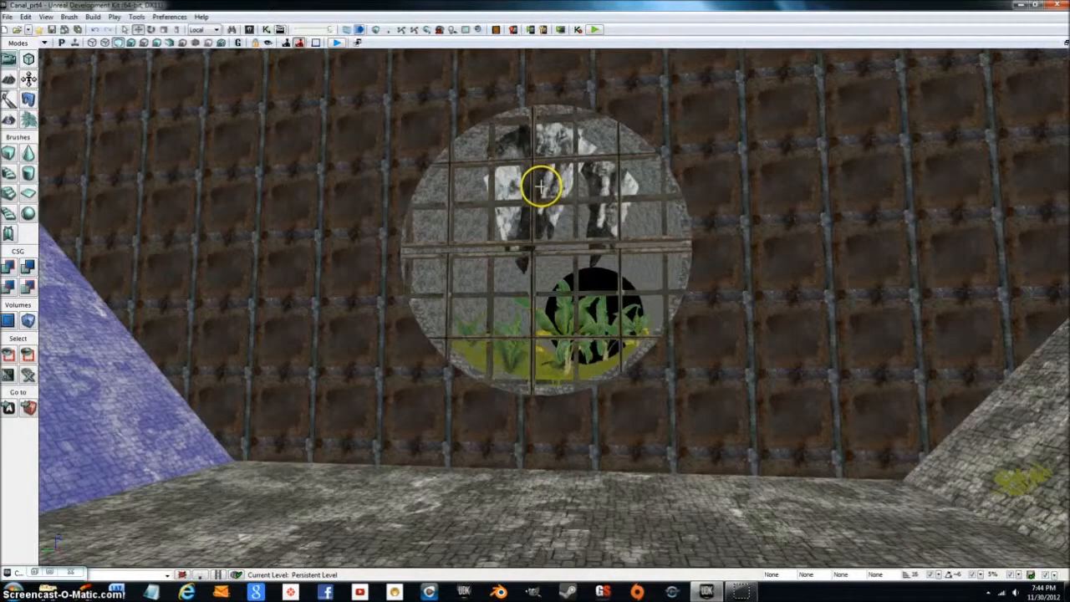
{"action": "right_click_drag", "start_coordinate": [533, 196], "coordinate": [1062, 239]}
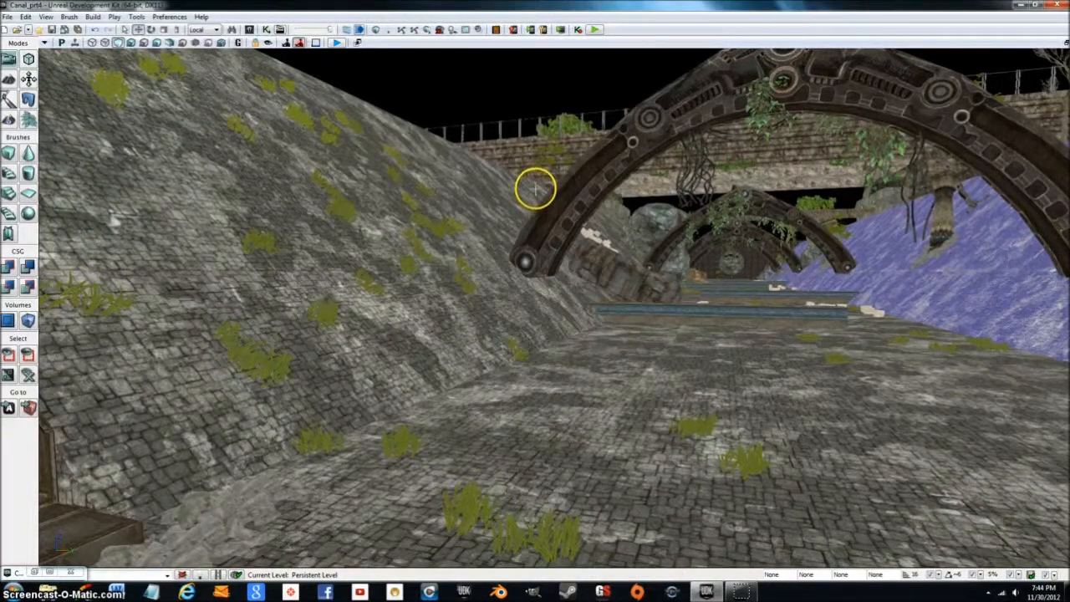